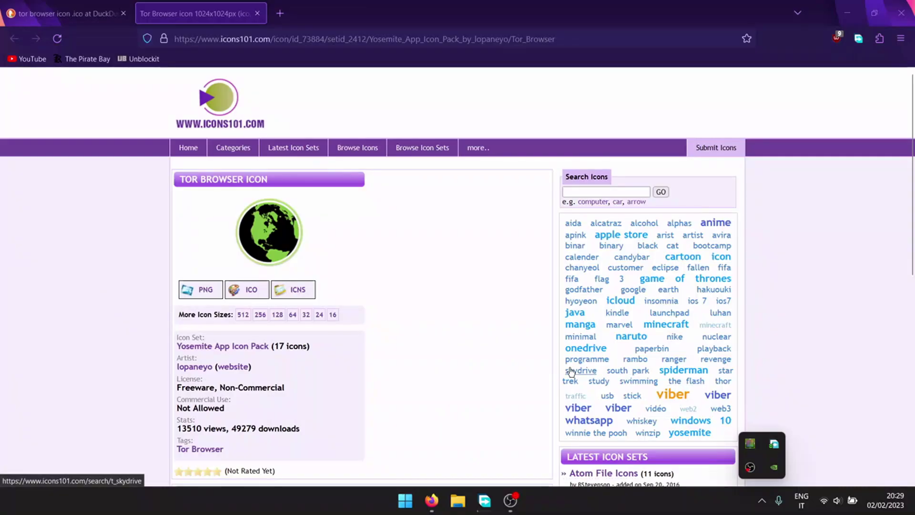
Download the Tor Browser icon as an ICO file and reveal it in the Downloads folder.
left_click(450, 5)
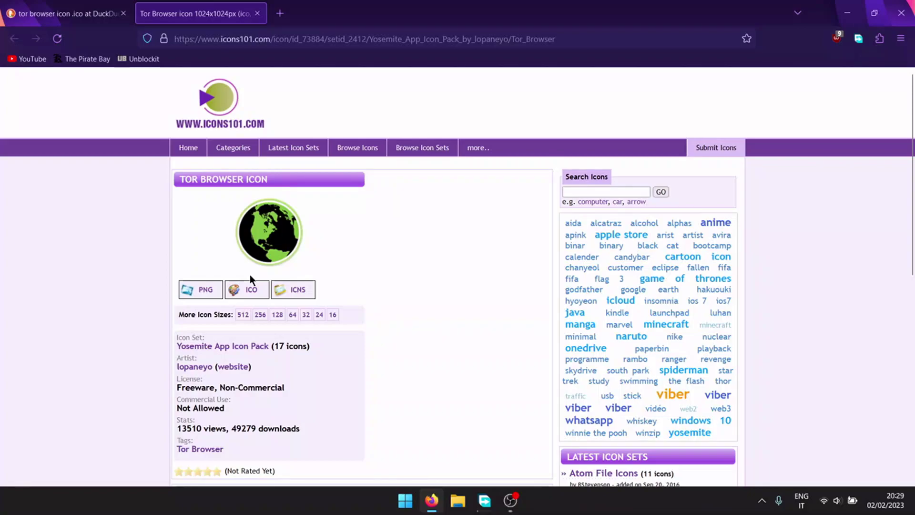
left_click(245, 291)
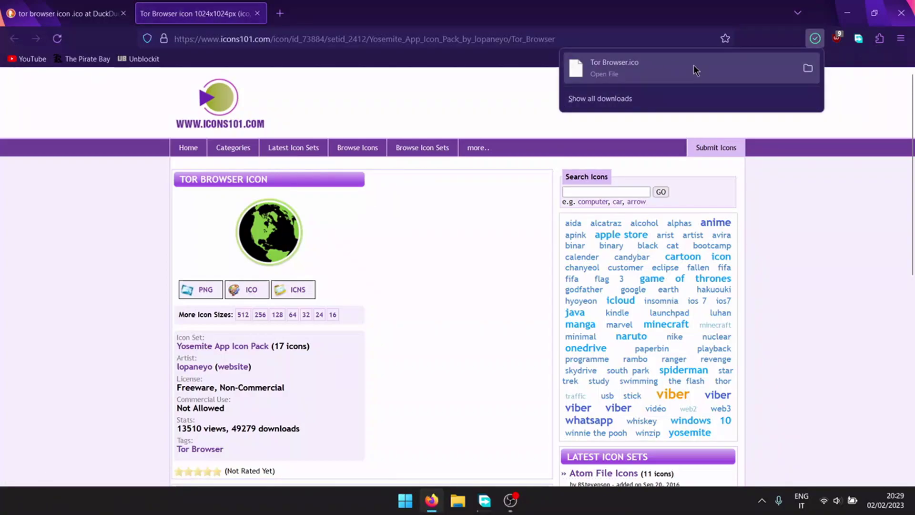
left_click(808, 68)
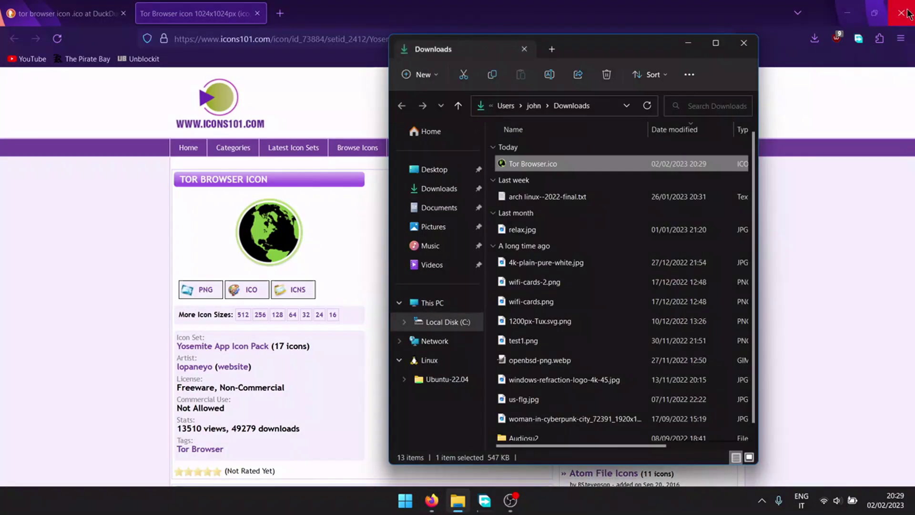
Close the browser, nudge the Downloads window aside and select the Start Tor Browser desktop shortcut.
left_click(902, 14)
left_click_drag(605, 50, 570, 46)
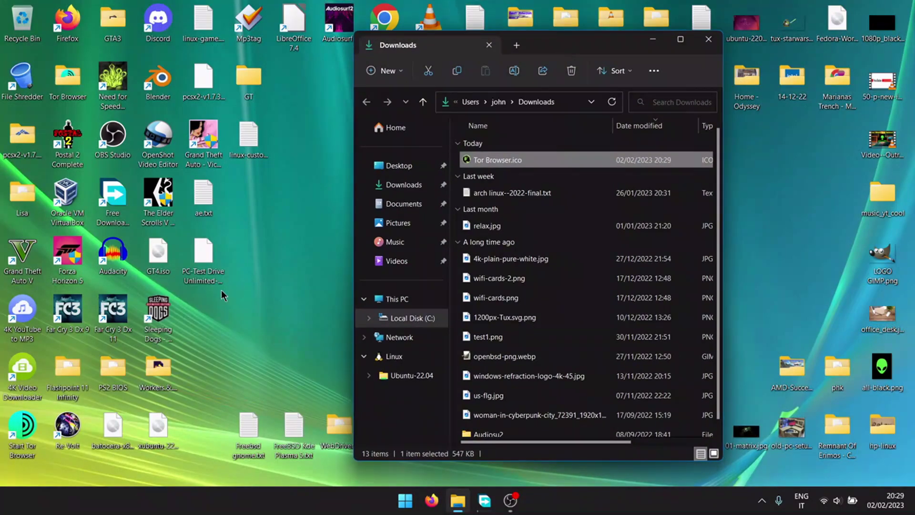
left_click(35, 451)
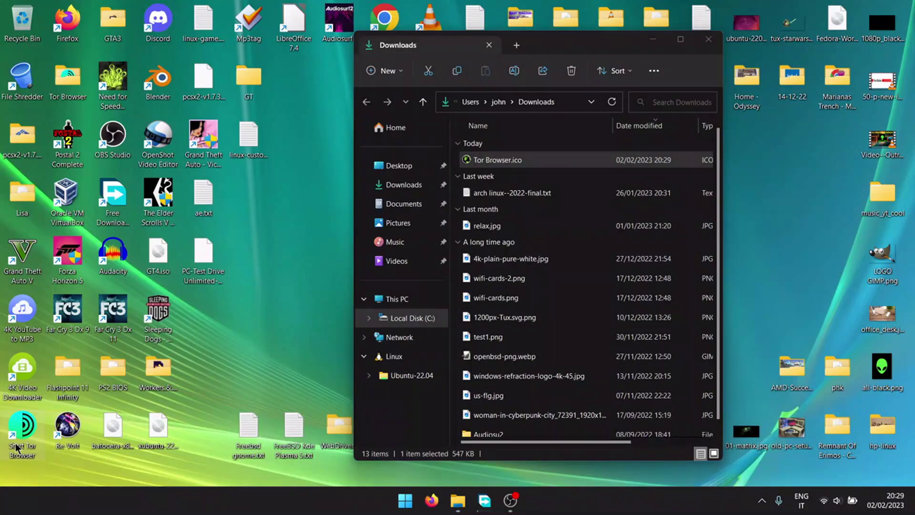
Bring up the Start Tor Browser shortcut's Properties and its Change Icon dialog.
right_click(20, 448)
left_click(67, 407)
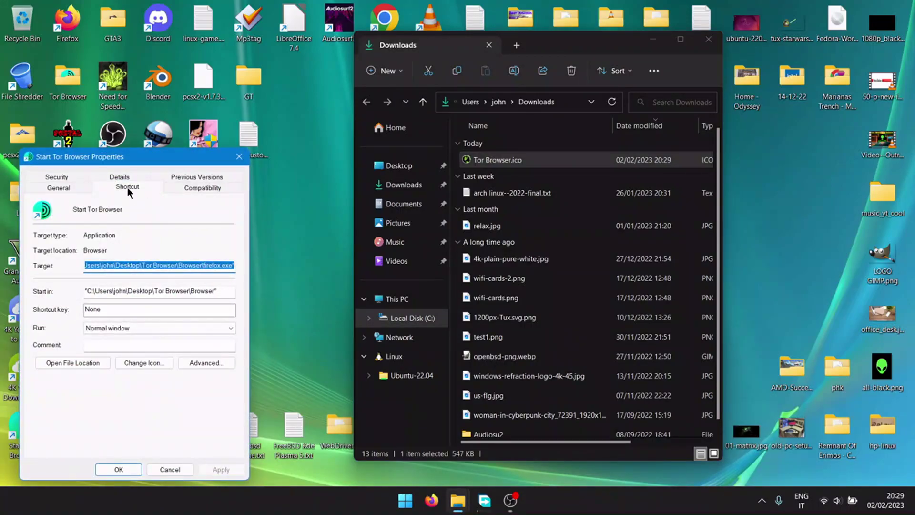
left_click_drag(138, 159, 155, 70)
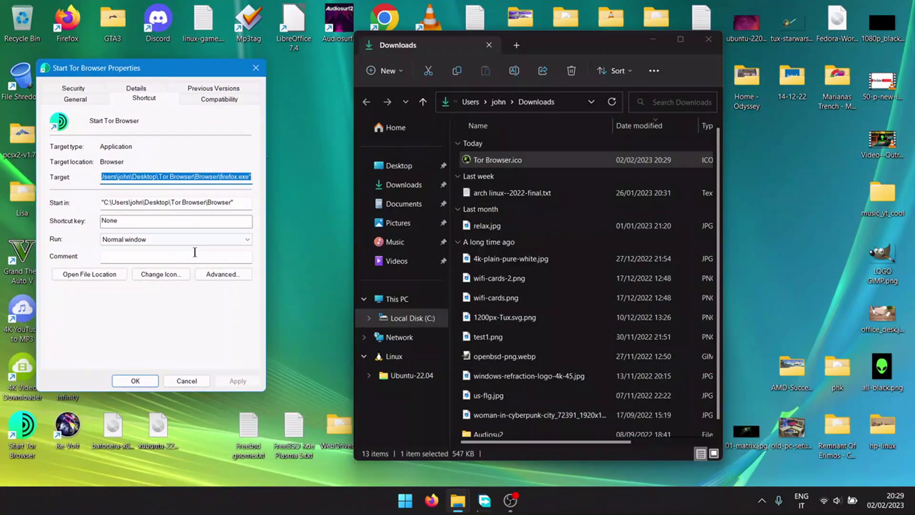
left_click(171, 277)
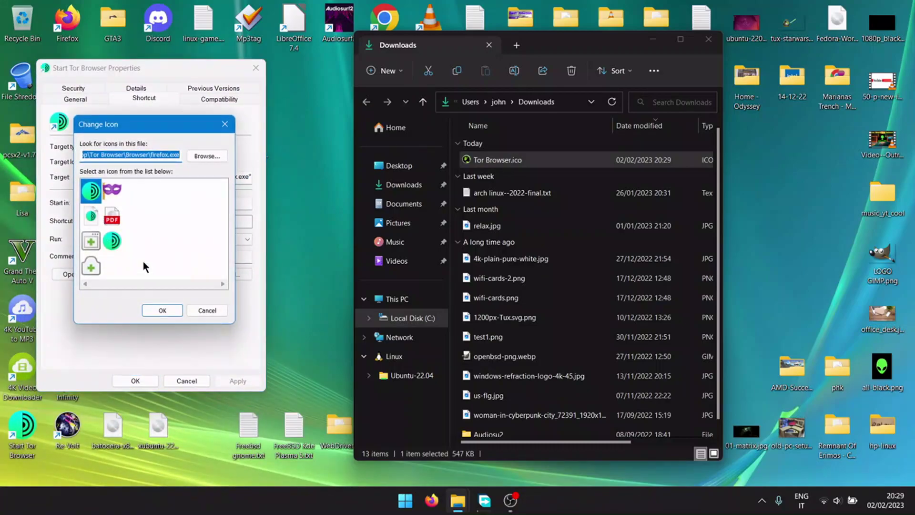
Browse to Downloads and load Tor Browser.ico as the shortcut's icon source.
left_click(206, 156)
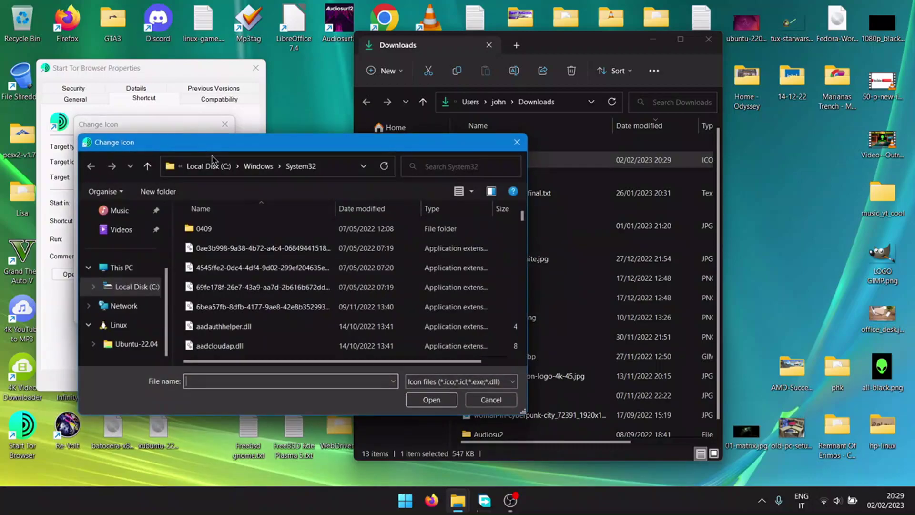
scroll(122, 279, "up", 3)
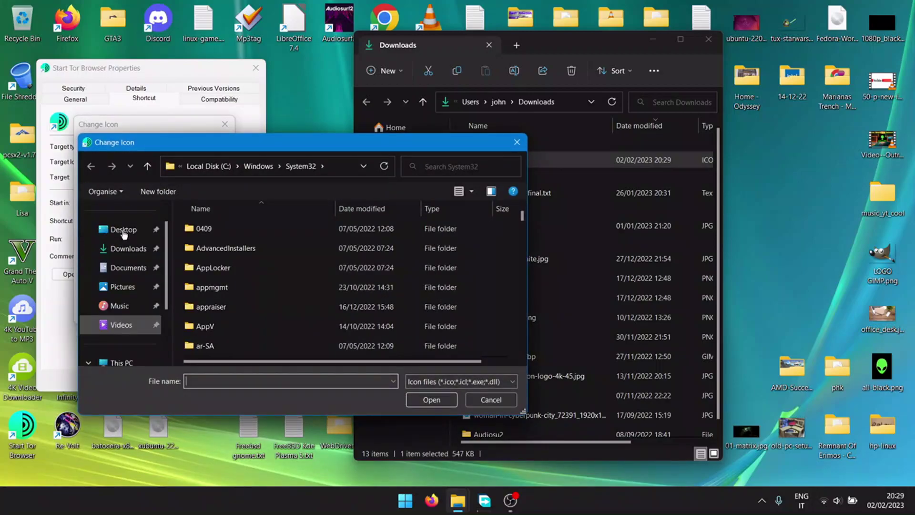
left_click(124, 249)
left_click(224, 243)
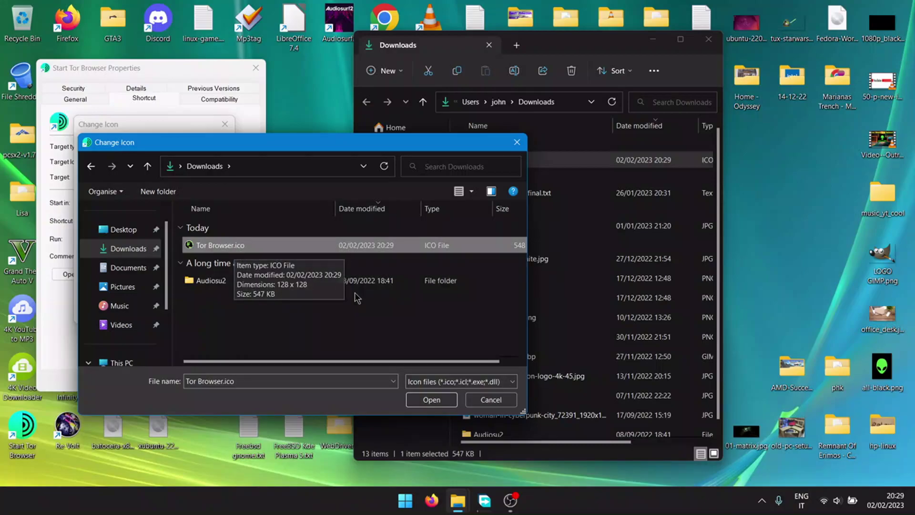
left_click(437, 401)
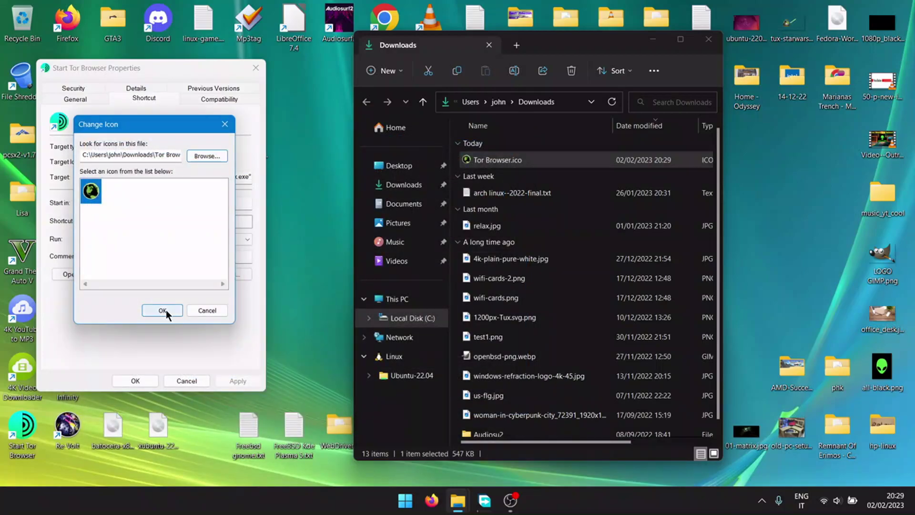
Confirm the green globe icon, apply it, and check the updated shortcut on the desktop.
left_click(167, 310)
left_click(240, 380)
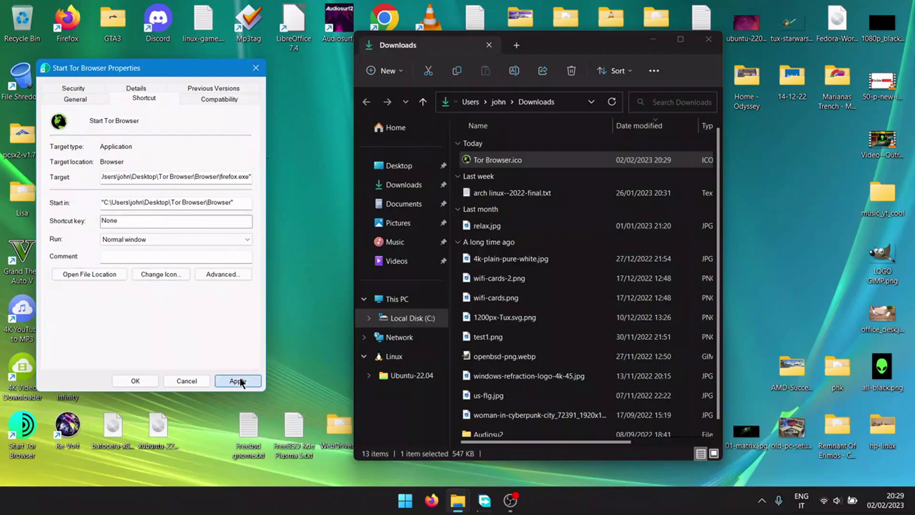
left_click(125, 379)
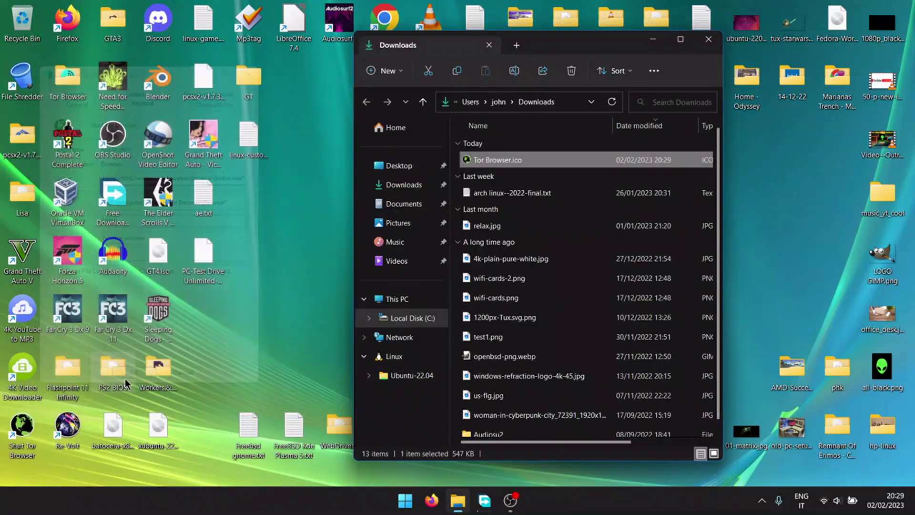
left_click(39, 463)
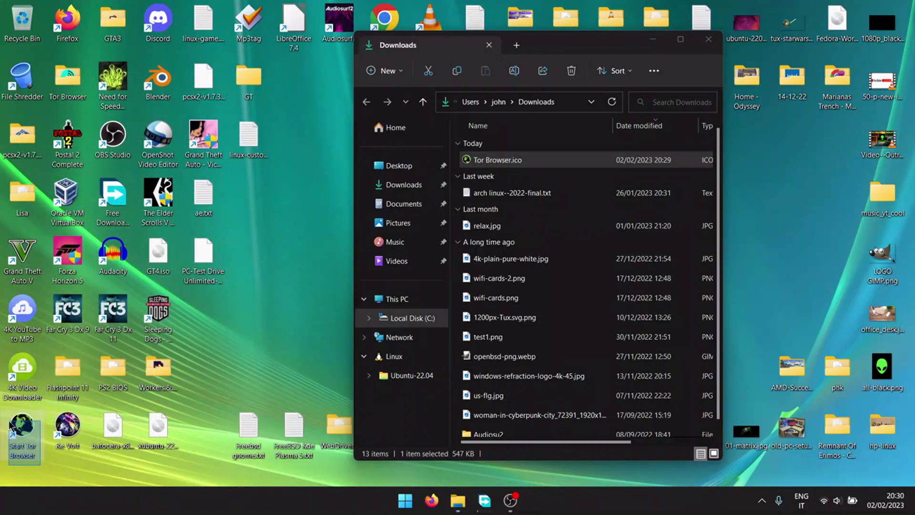